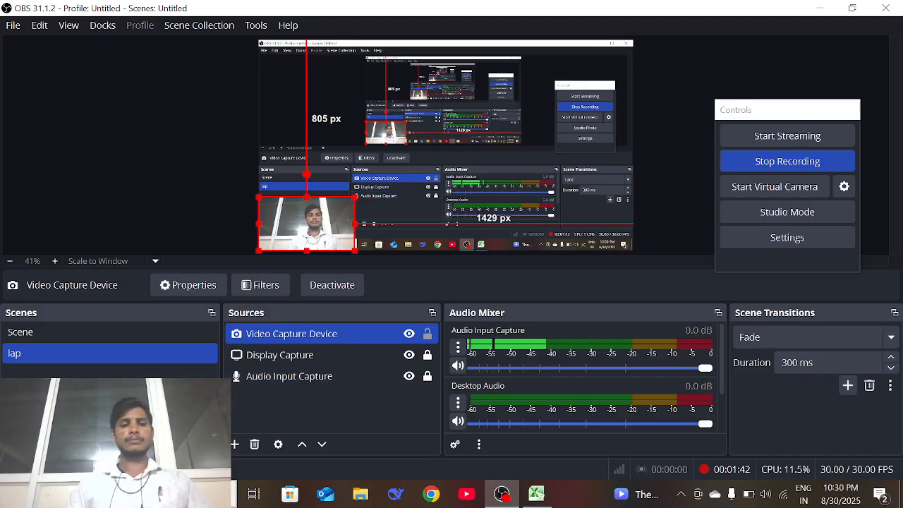
Step: Switch to Excel, where the Book1 workbook with the product, quantity and city table is open
left_click(134, 494)
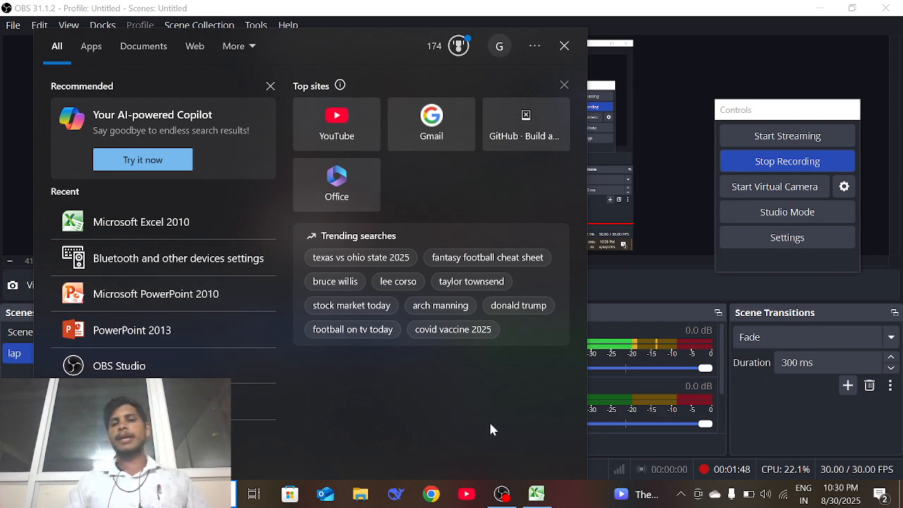
left_click(537, 496)
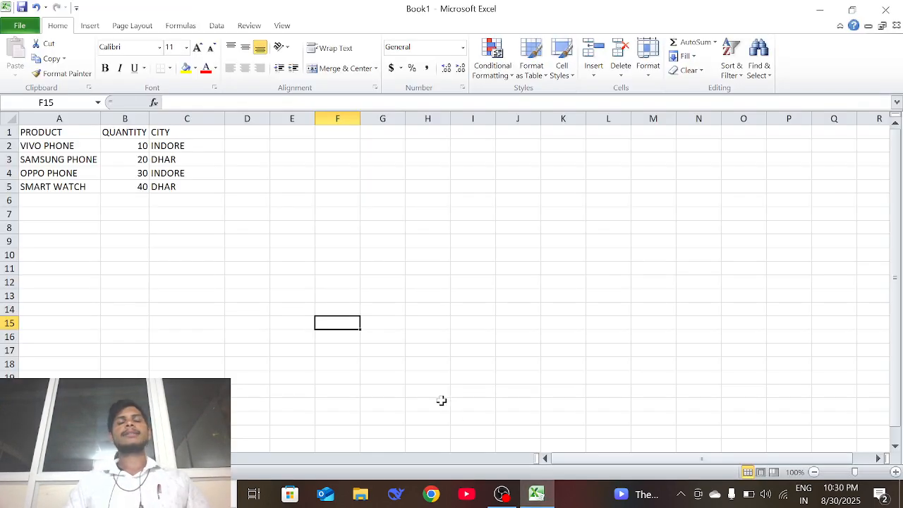
left_click(375, 272)
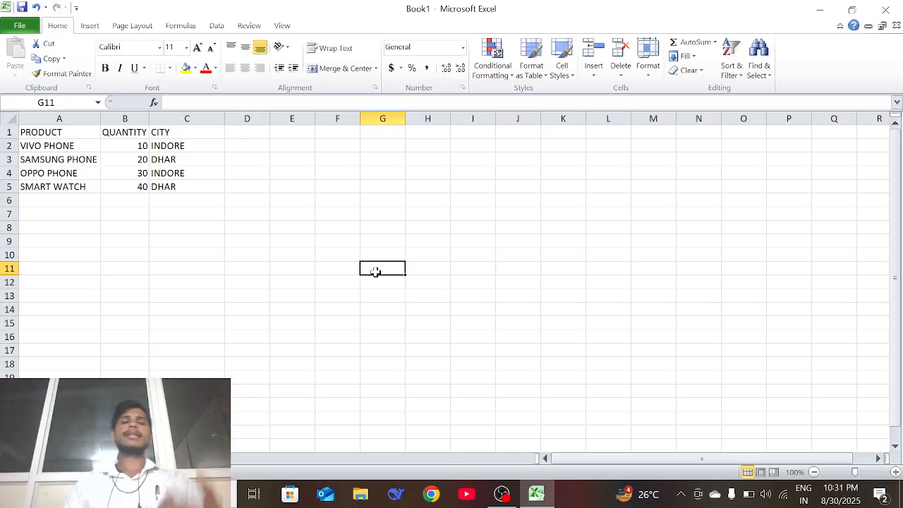
left_click(144, 173)
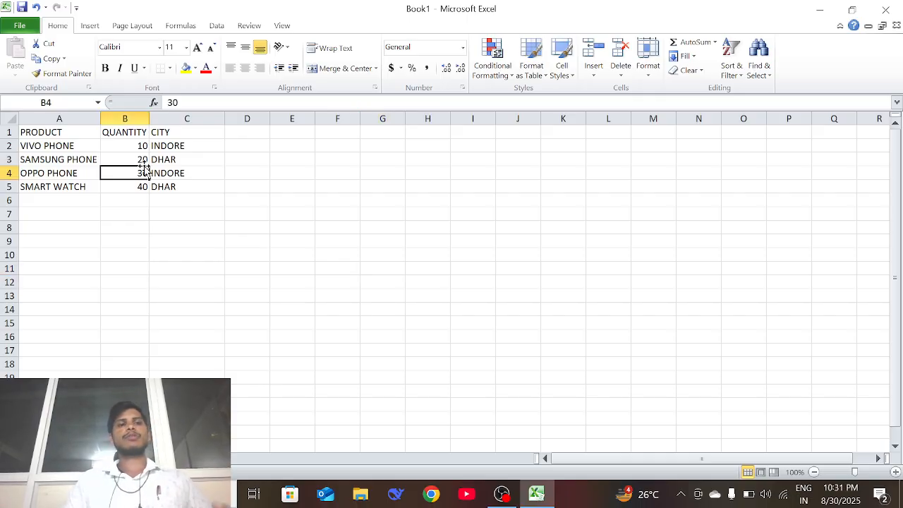
left_click(91, 158)
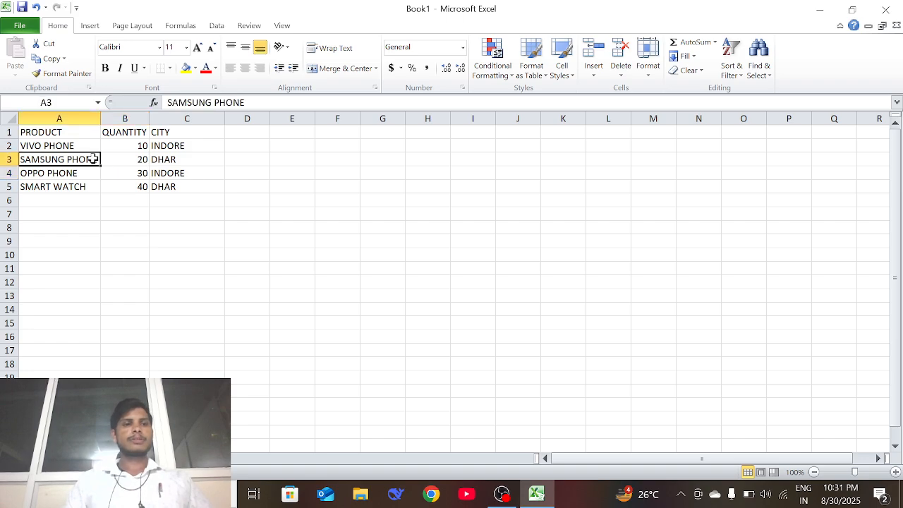
left_click(83, 183)
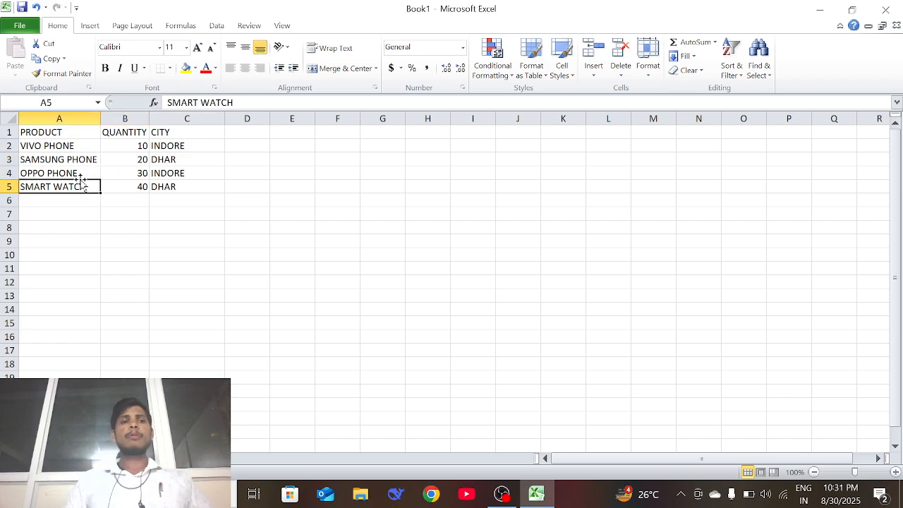
left_click(185, 144)
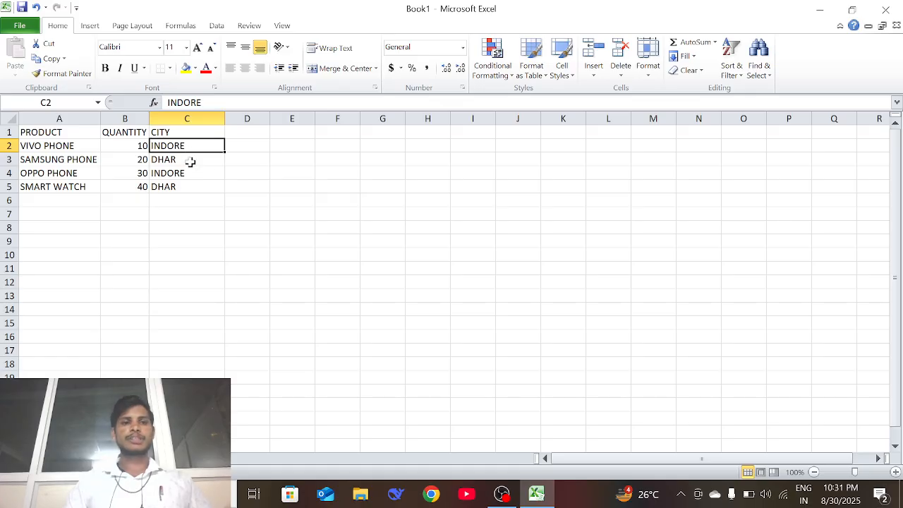
left_click(192, 171)
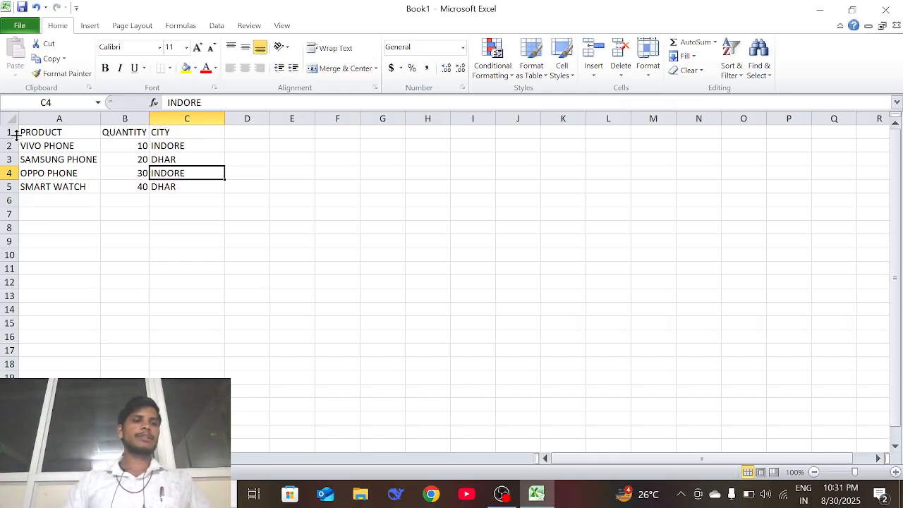
Step: Replace the product name OPPO PHONE in cell A4 with VIVO PHONE
left_click(52, 159)
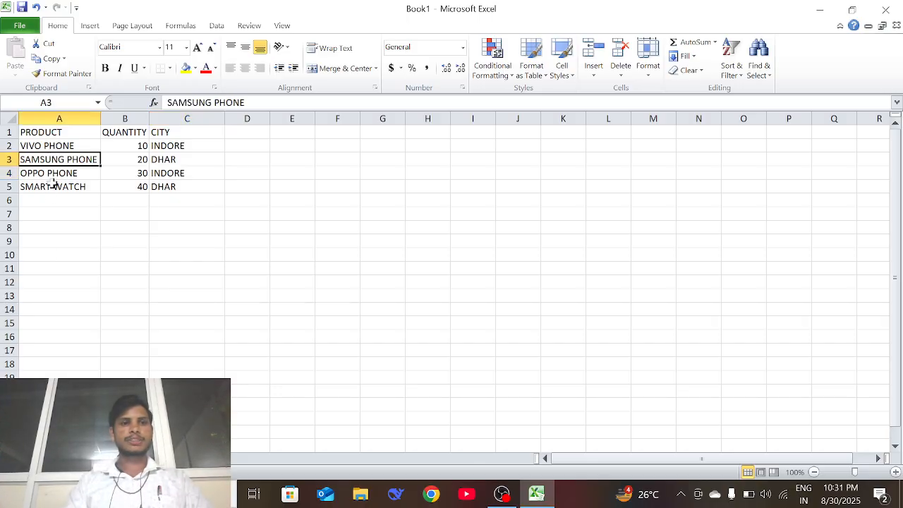
left_click(52, 175)
type("V")
key("Return")
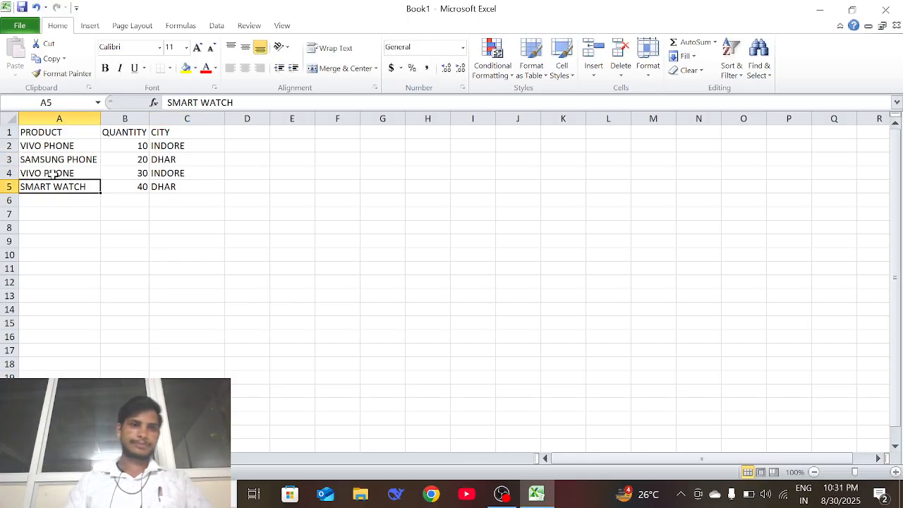
left_click(141, 185)
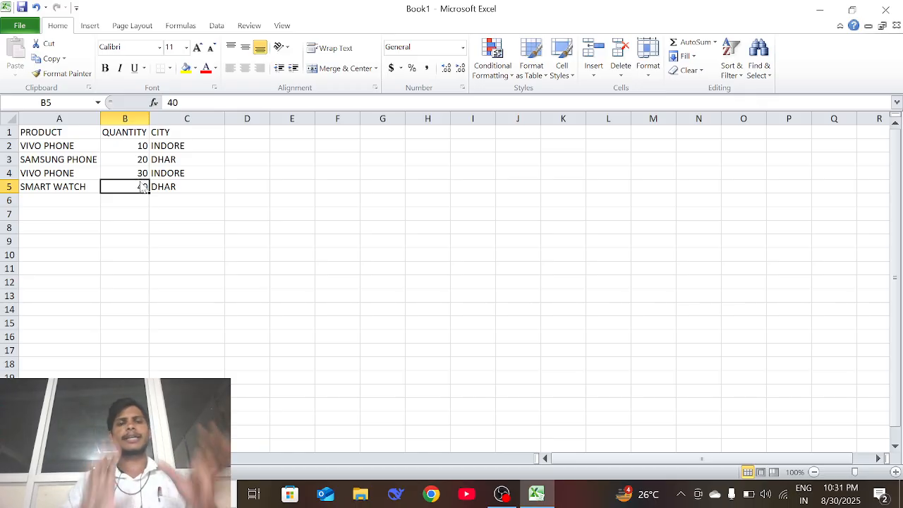
left_click(155, 188)
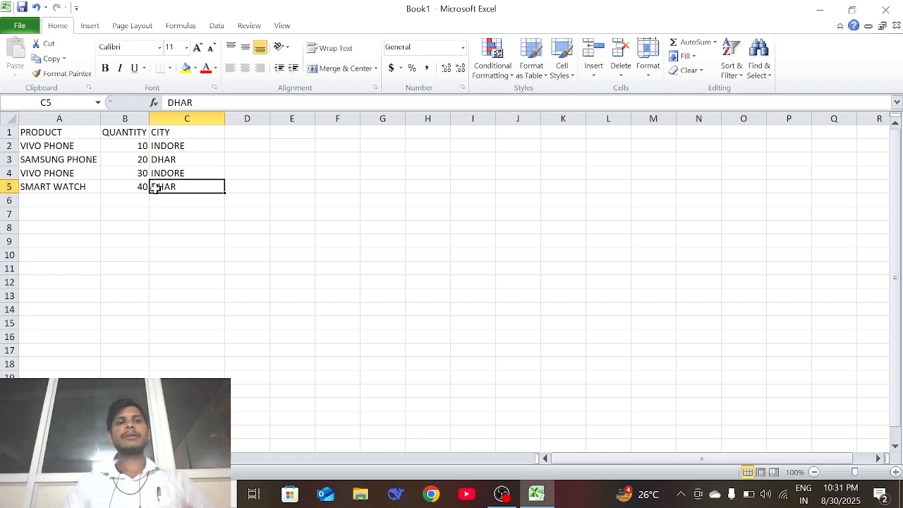
left_click(148, 225)
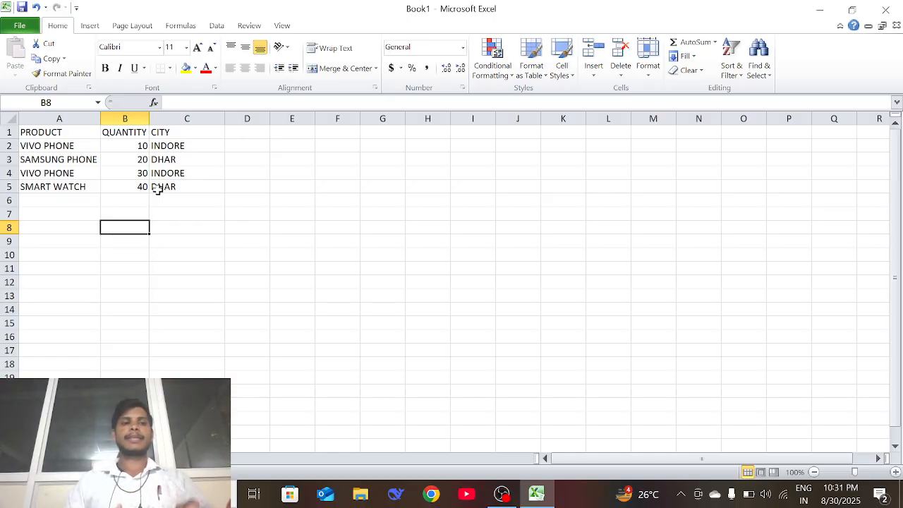
Step: Create a PivotTable from the whole data range A1:C5 of Sheet2 on a new worksheet
left_click(204, 161)
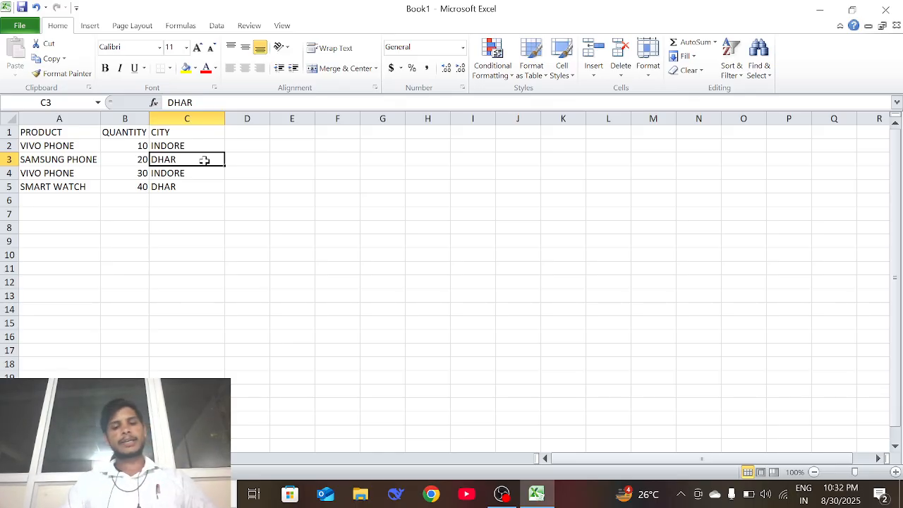
key("ctrl+a")
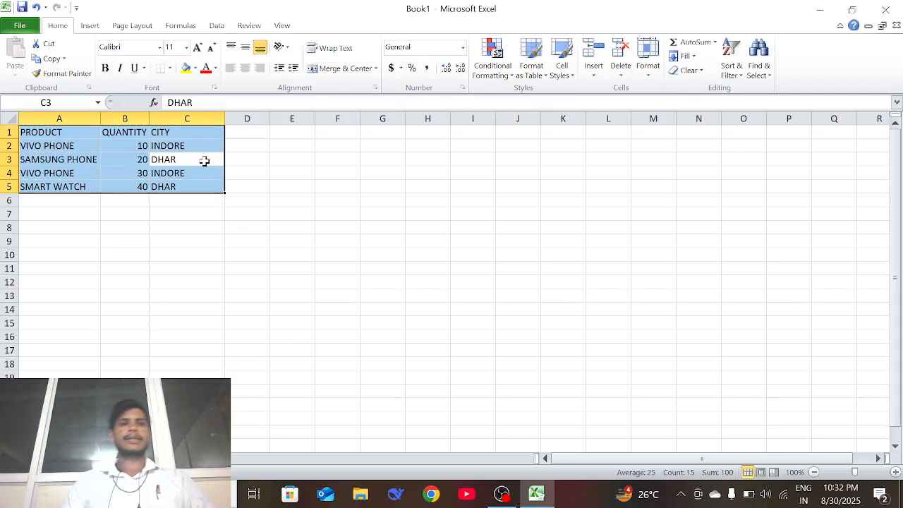
left_click(91, 26)
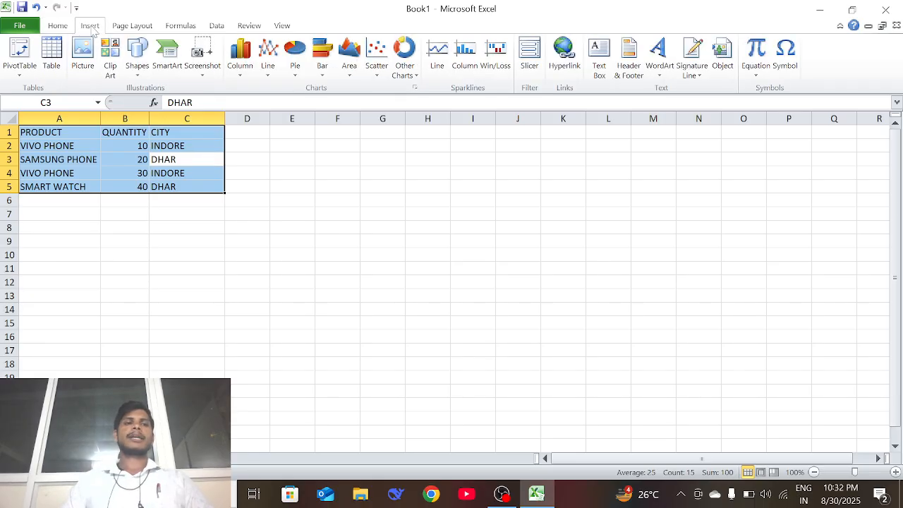
left_click(34, 49)
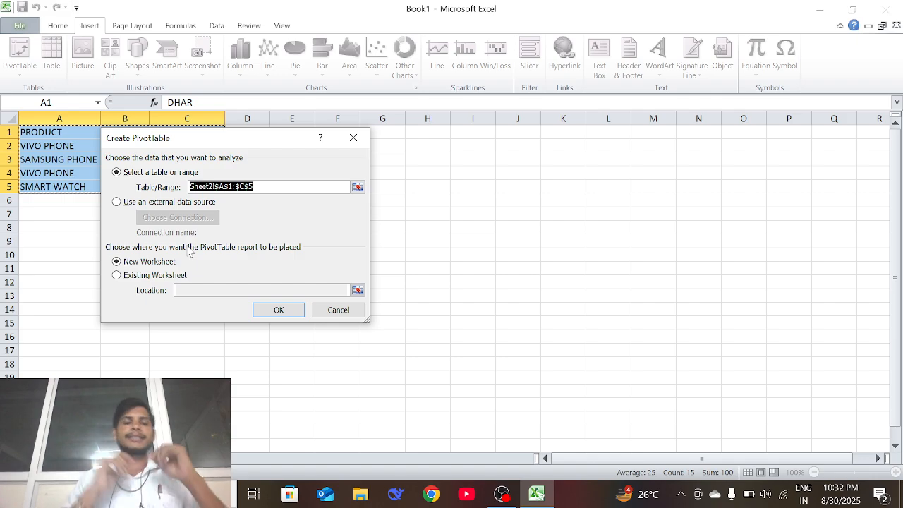
left_click(140, 276)
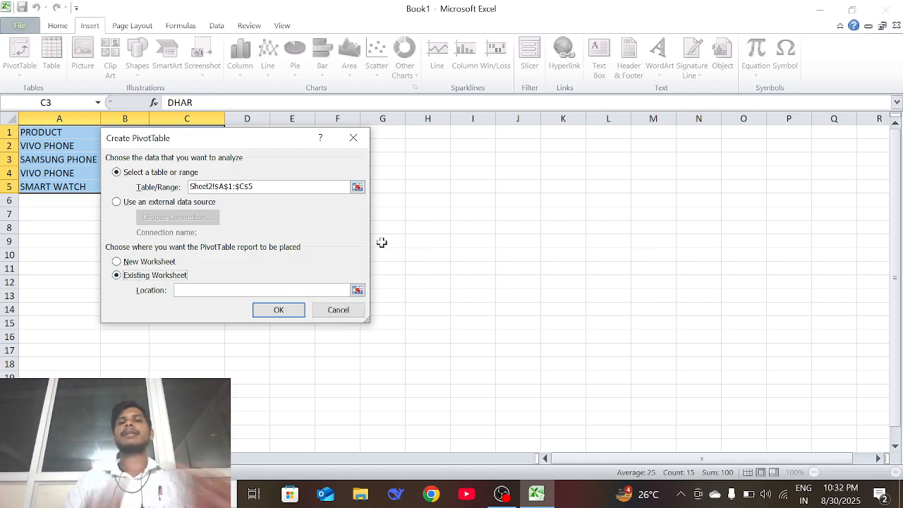
left_click(512, 158)
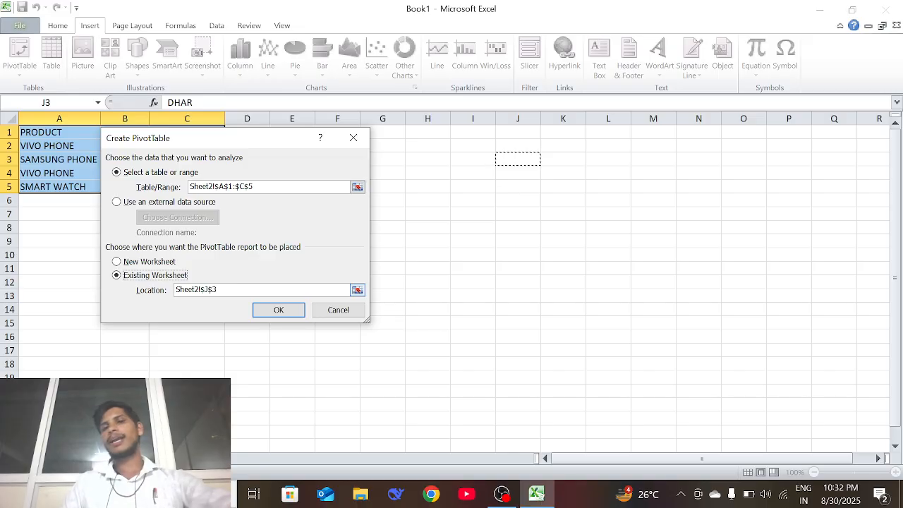
left_click(147, 263)
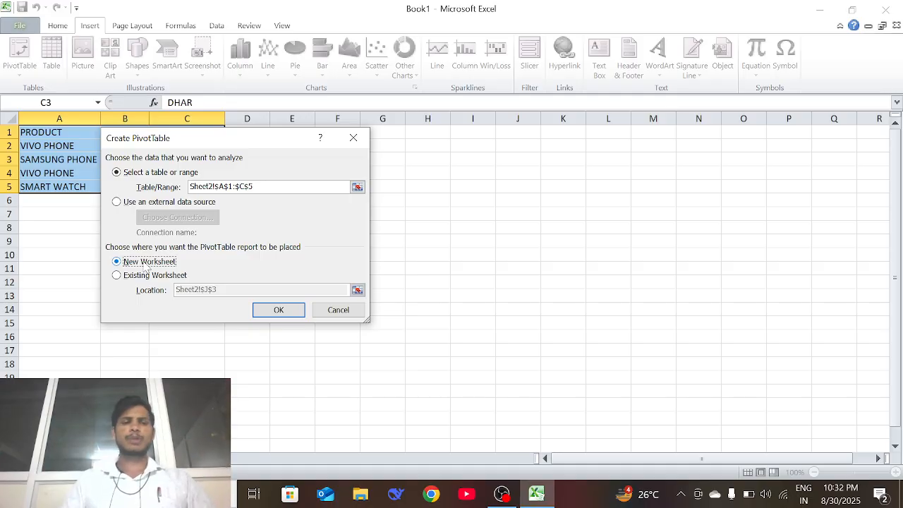
left_click(279, 311)
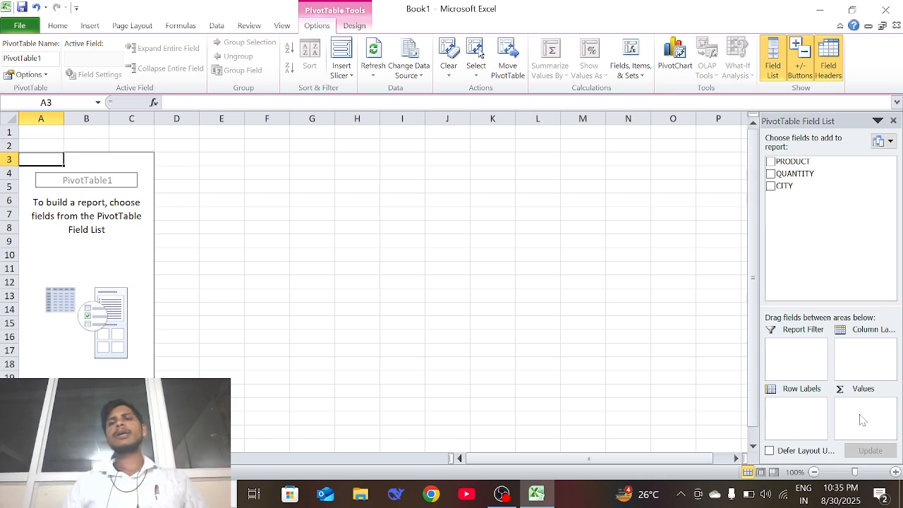
Step: Try CITY as column labels of the pivot table and settle on it as row labels
left_click(772, 188)
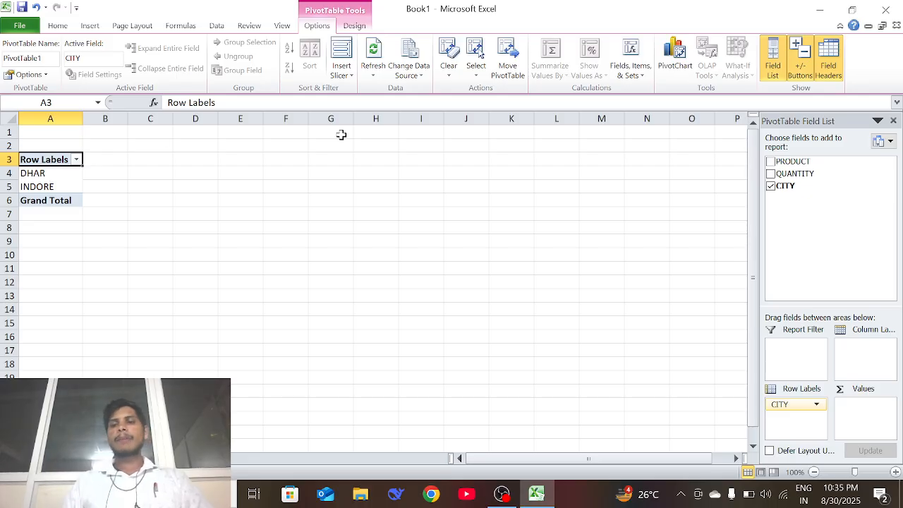
left_click(779, 187)
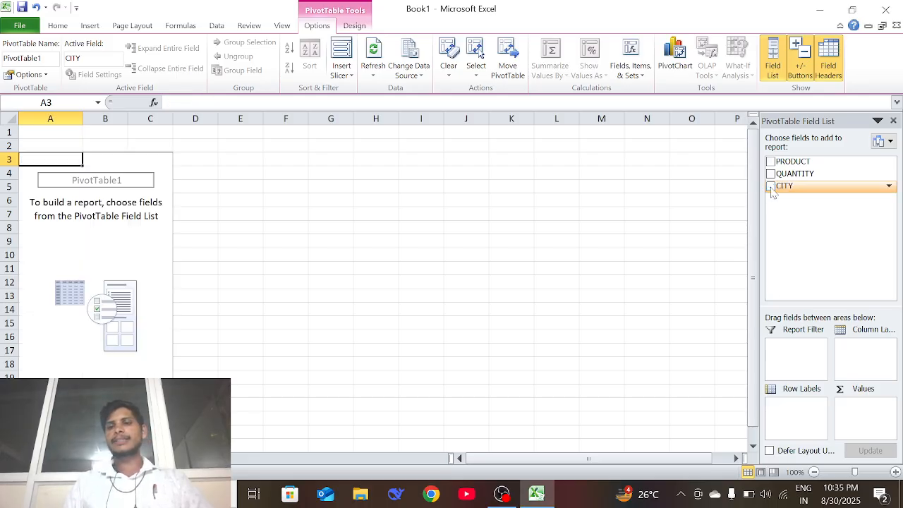
left_click_drag(782, 188, 873, 358)
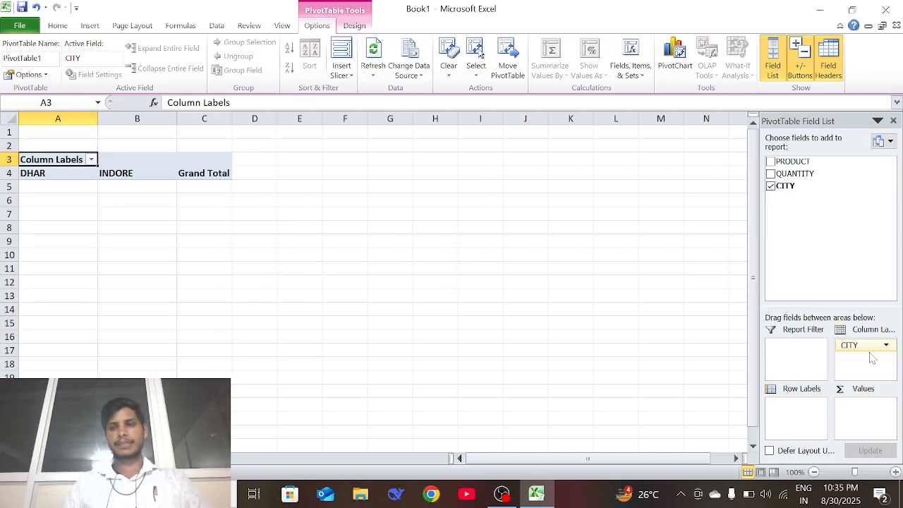
left_click_drag(869, 353, 784, 421)
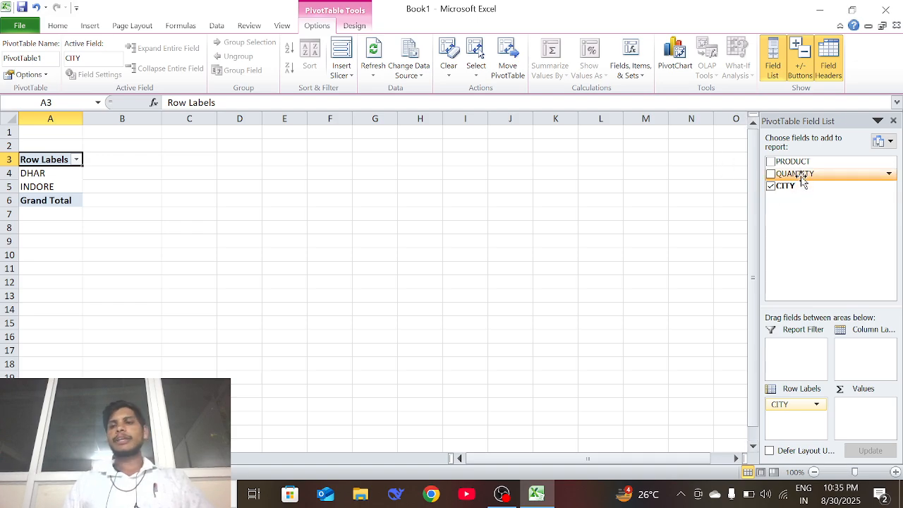
Step: Add QUANTITY as summed values and PRODUCT as column labels, and inspect the quantities per city and product
left_click_drag(803, 181, 868, 418)
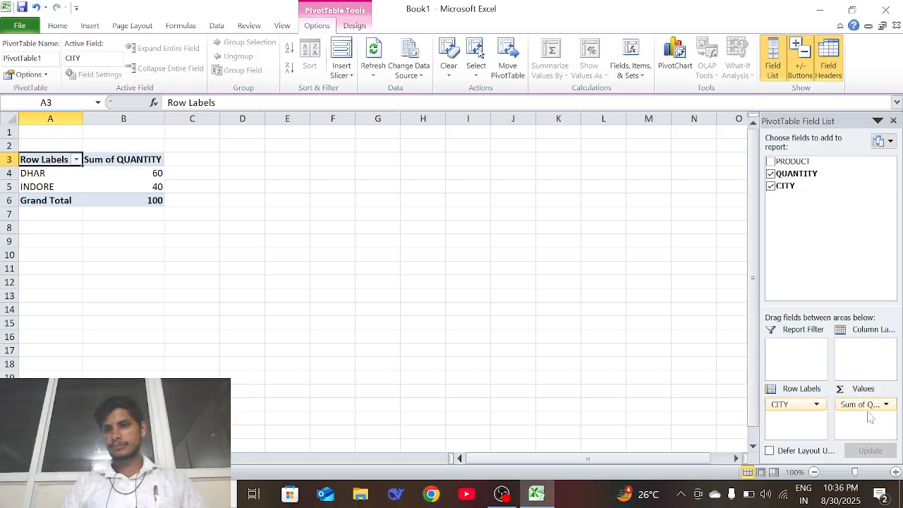
left_click_drag(794, 161, 865, 366)
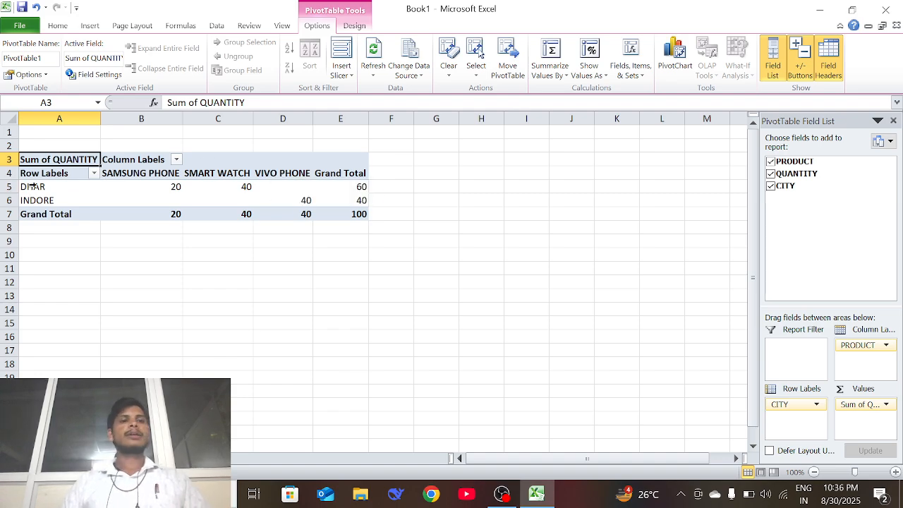
mouse_move(149, 186)
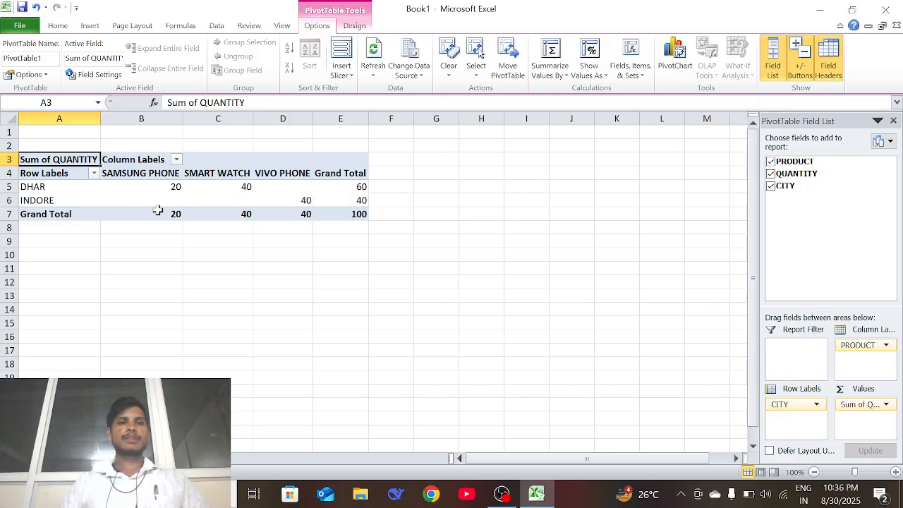
mouse_move(159, 212)
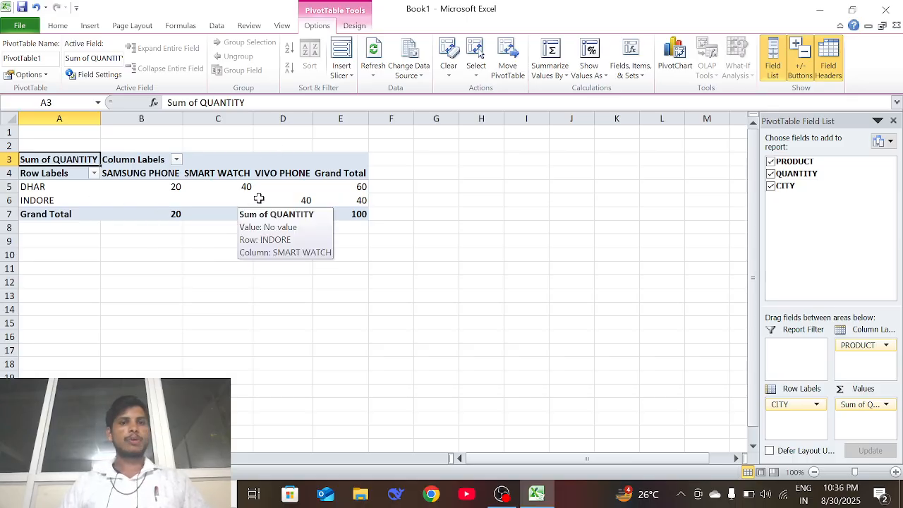
mouse_move(311, 193)
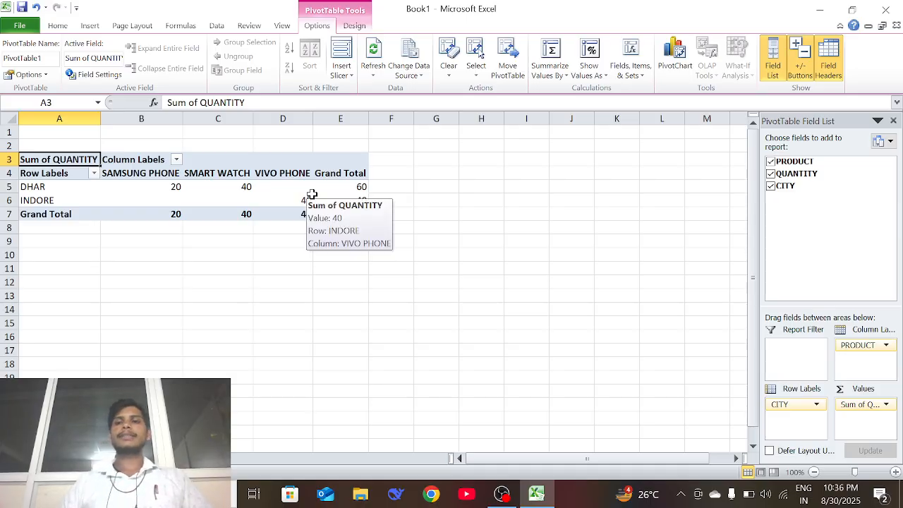
Step: Remove PRODUCT, QUANTITY and CITY from the pivot table and put PRODUCT back as the report filter
left_click(771, 161)
left_click(771, 174)
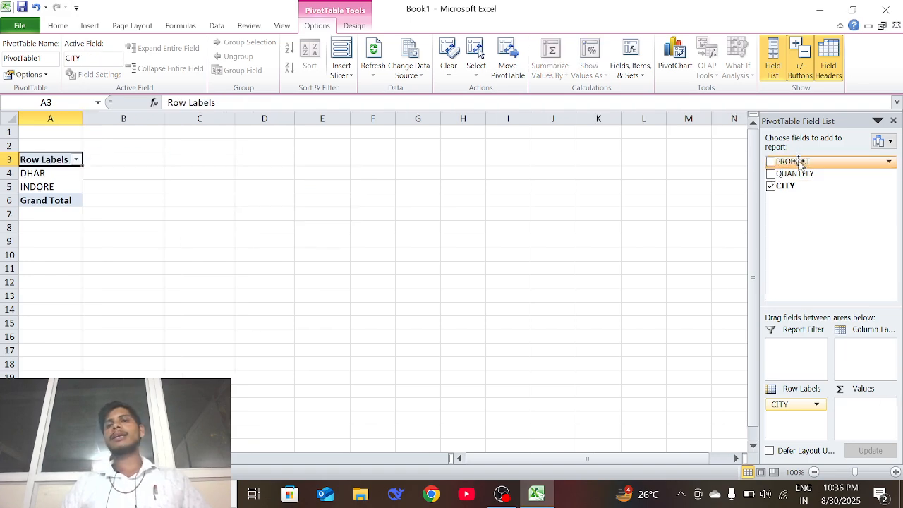
left_click(772, 186)
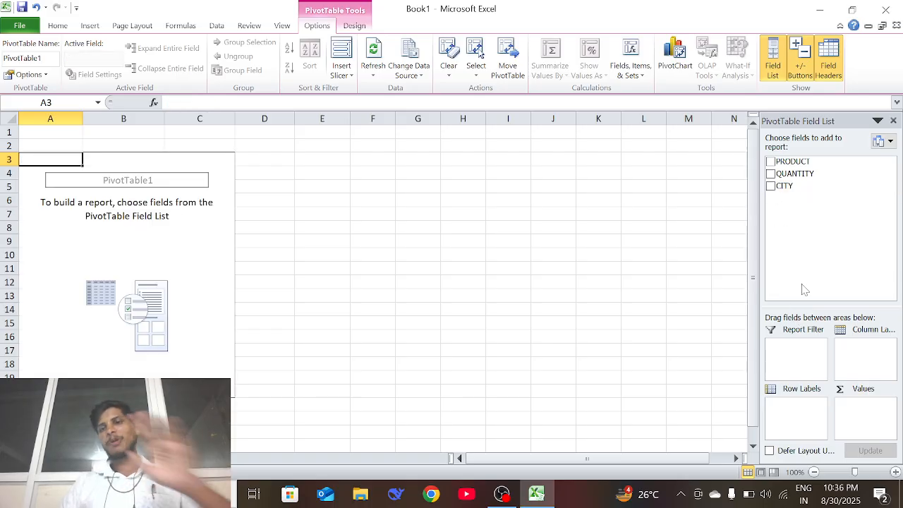
left_click_drag(804, 163, 804, 346)
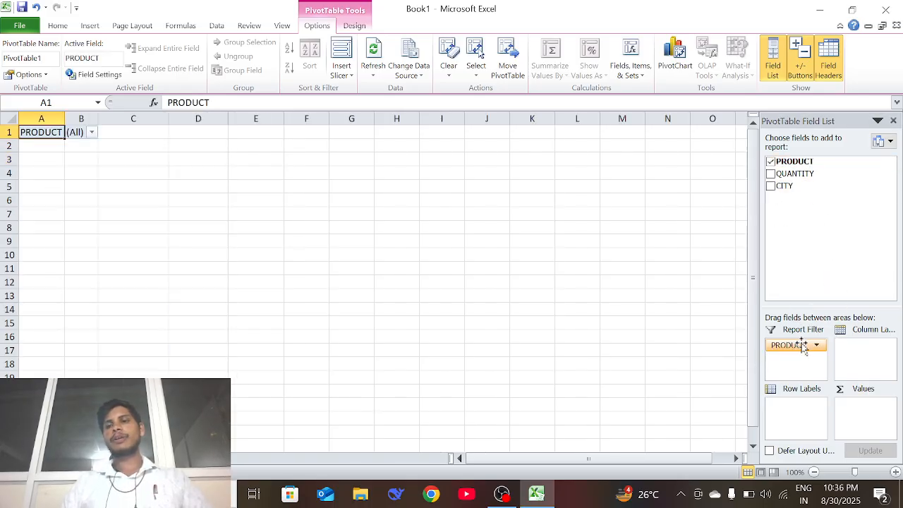
Step: Try excluding SAMSUNG PHONE from the PRODUCT report filter with multiple item selection, and cancel the filter change
left_click(92, 133)
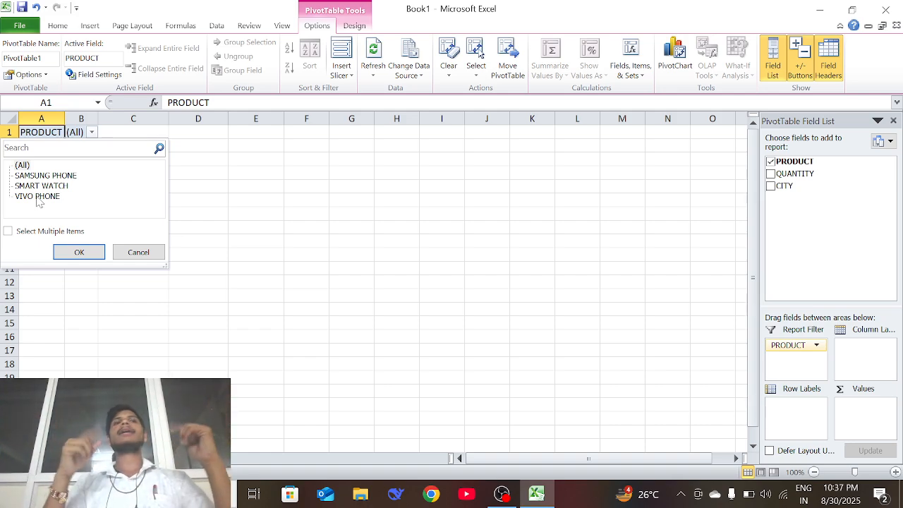
left_click(20, 233)
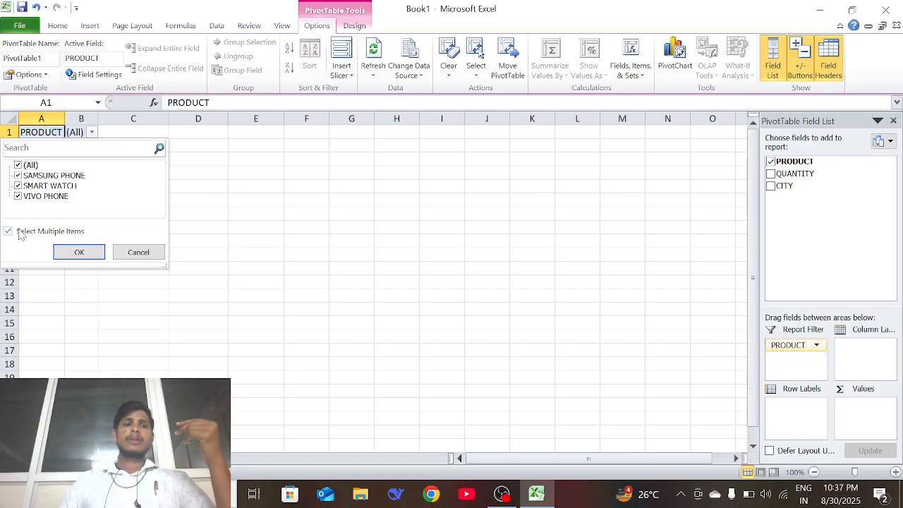
left_click(19, 176)
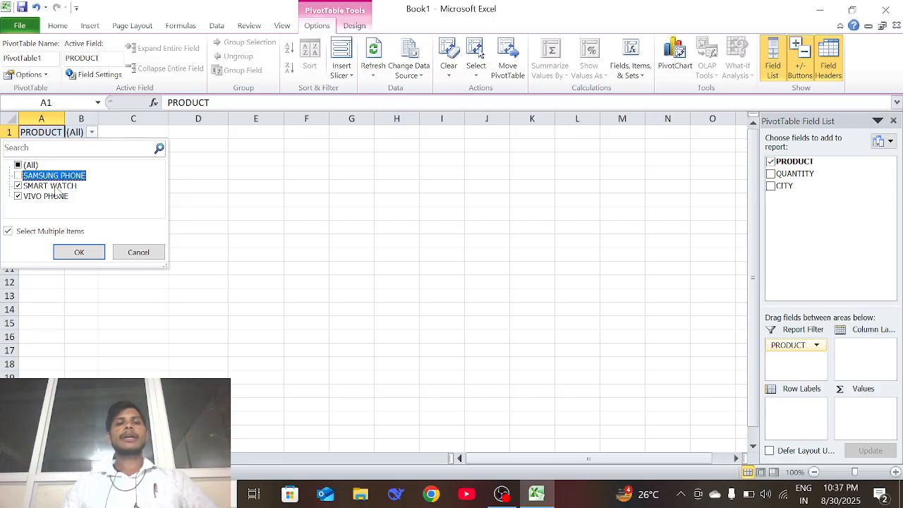
left_click(138, 251)
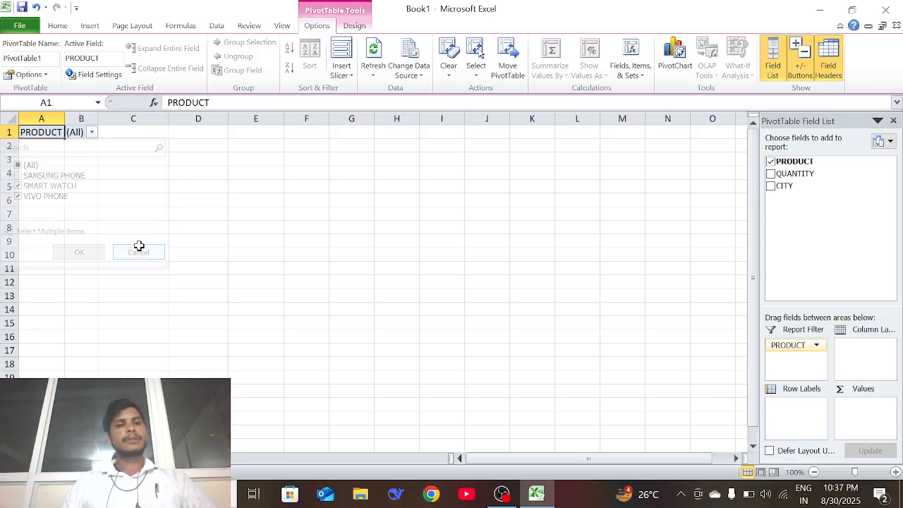
left_click(355, 228)
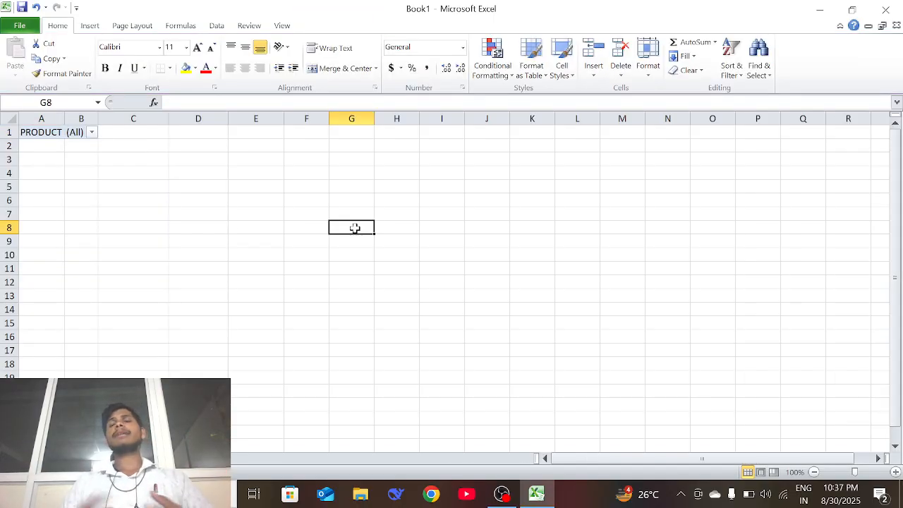